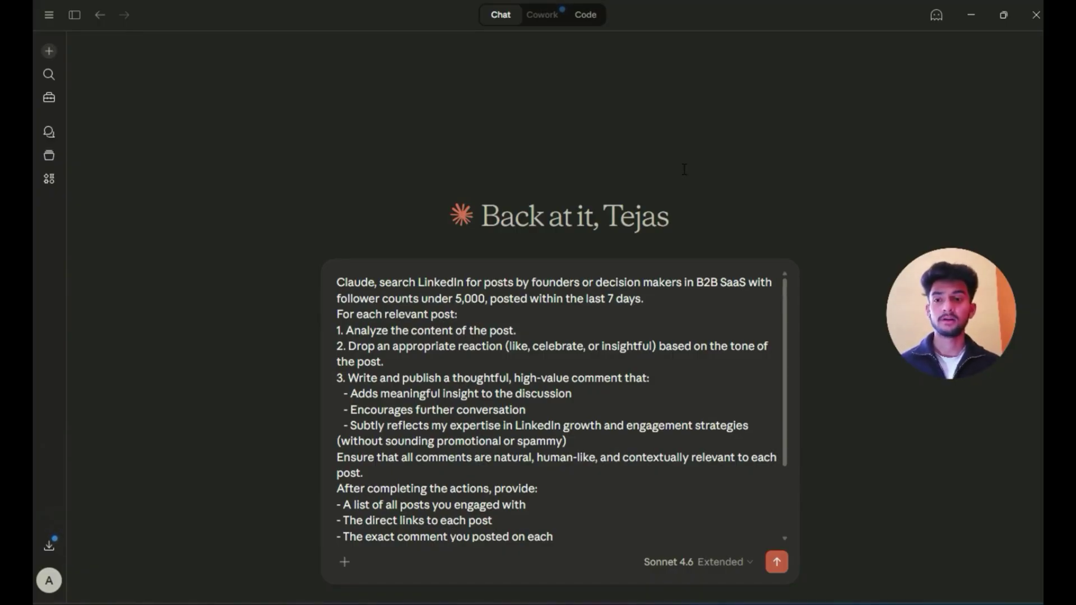
Step: Check in the chat's connector list that the ConnectSafely connector is enabled
{"action": "left_click", "coordinate": [345, 562]}
{"action": "mouse_move", "coordinate": [423, 457]}
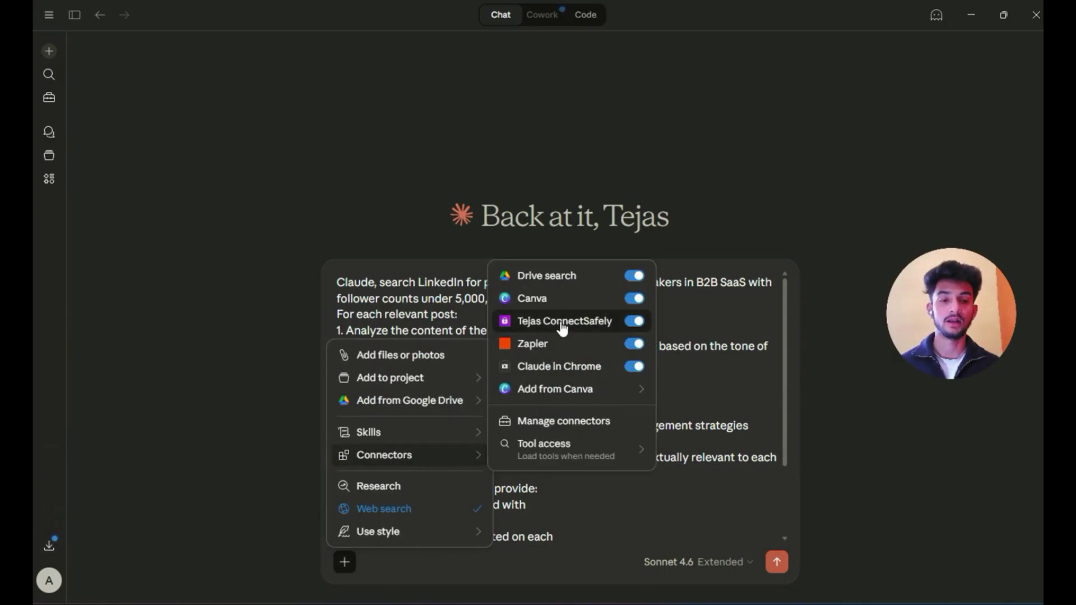
{"action": "left_click", "coordinate": [813, 318]}
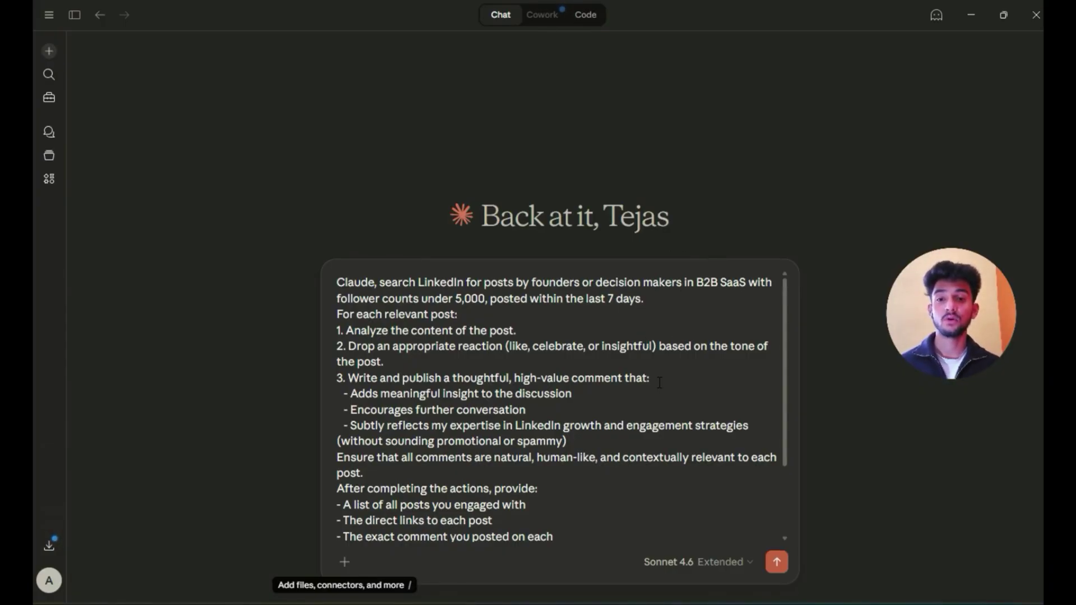
Step: Review the prepared prompt about engaging with LinkedIn posts by B2B SaaS founders, and send it
{"action": "scroll", "coordinate": [660, 383], "scroll_direction": "down", "scroll_amount": 3}
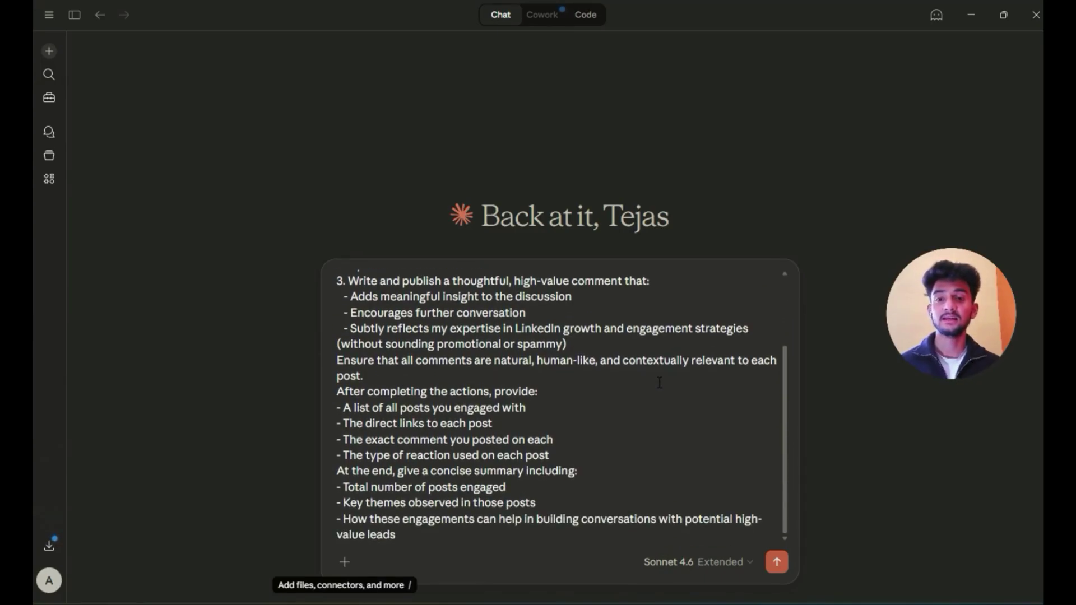
{"action": "scroll", "coordinate": [660, 383], "scroll_direction": "up", "scroll_amount": 3}
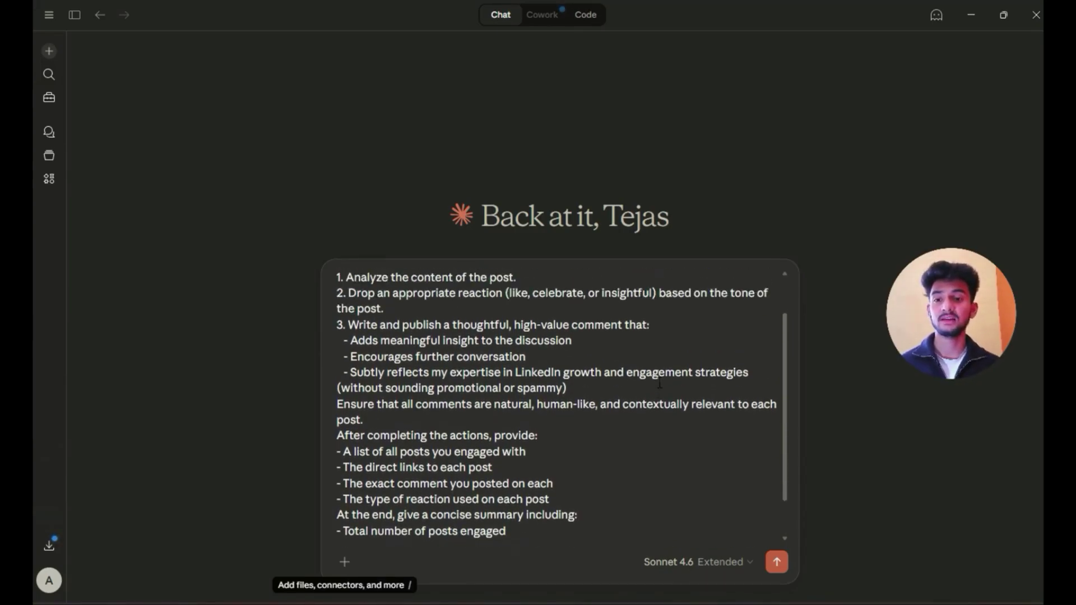
{"action": "scroll", "coordinate": [660, 383], "scroll_direction": "down", "scroll_amount": 3}
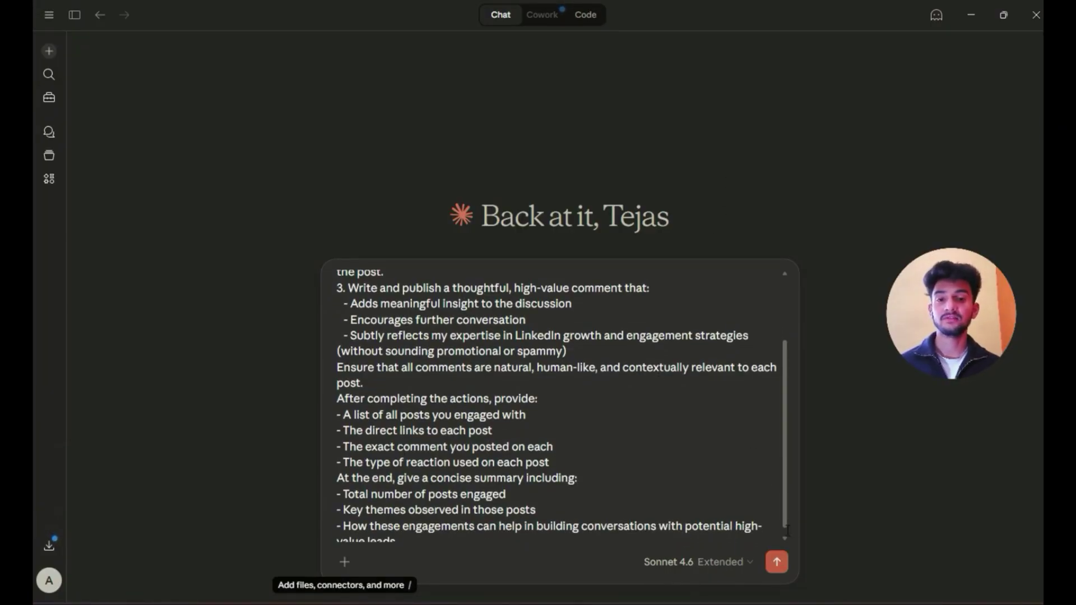
{"action": "left_click", "coordinate": [777, 562]}
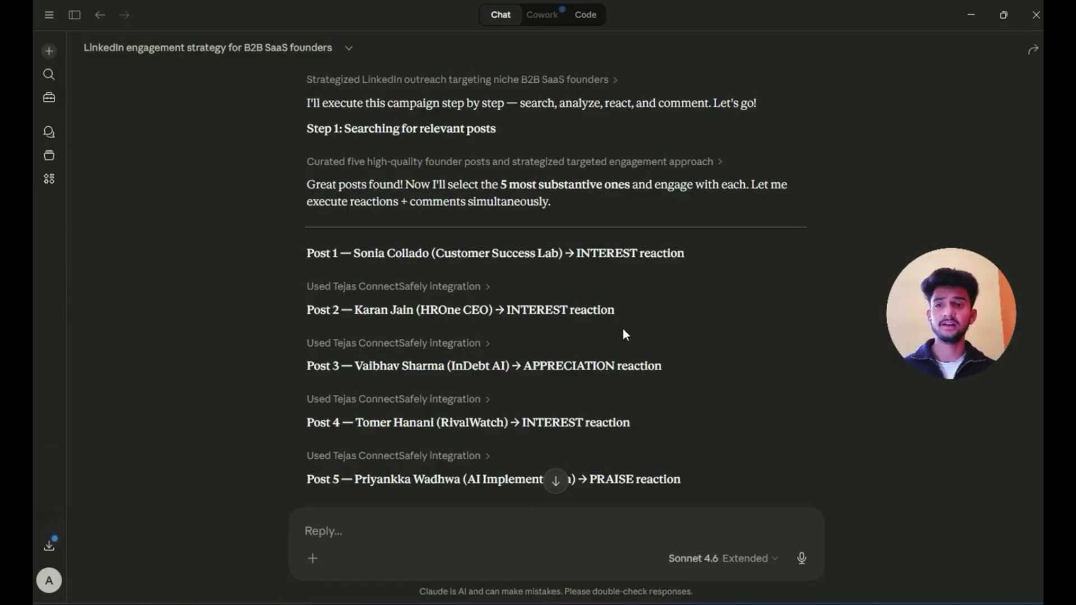
Step: Examine the response's list of post reactions and the Posts Engaged With table in the LinkedIn Engagement Campaign Report
{"action": "scroll", "coordinate": [624, 329], "scroll_direction": "down", "scroll_amount": 3}
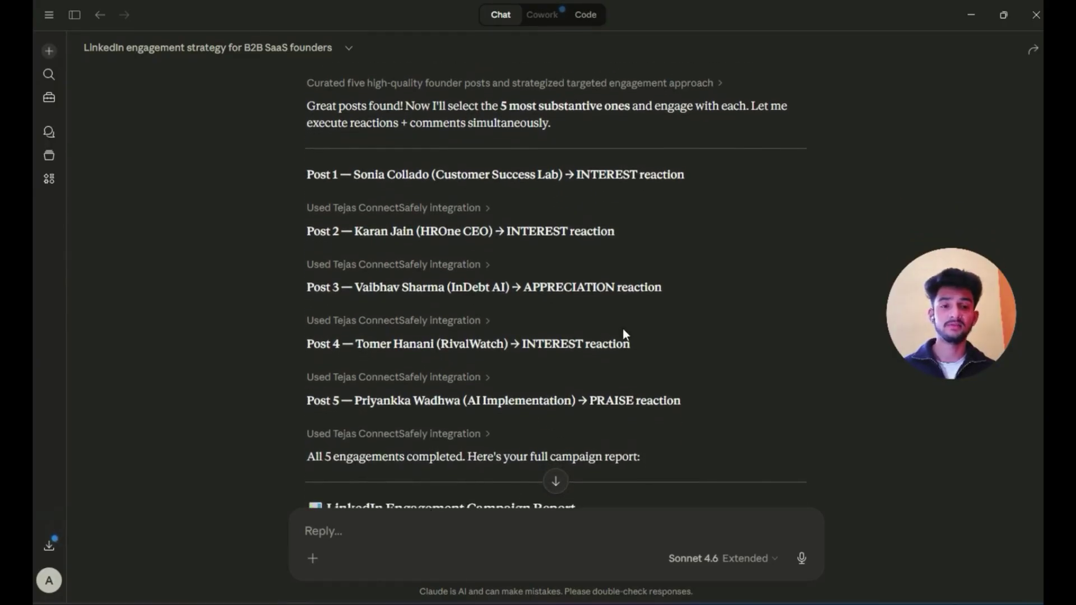
{"action": "scroll", "coordinate": [623, 335], "scroll_direction": "down", "scroll_amount": 2}
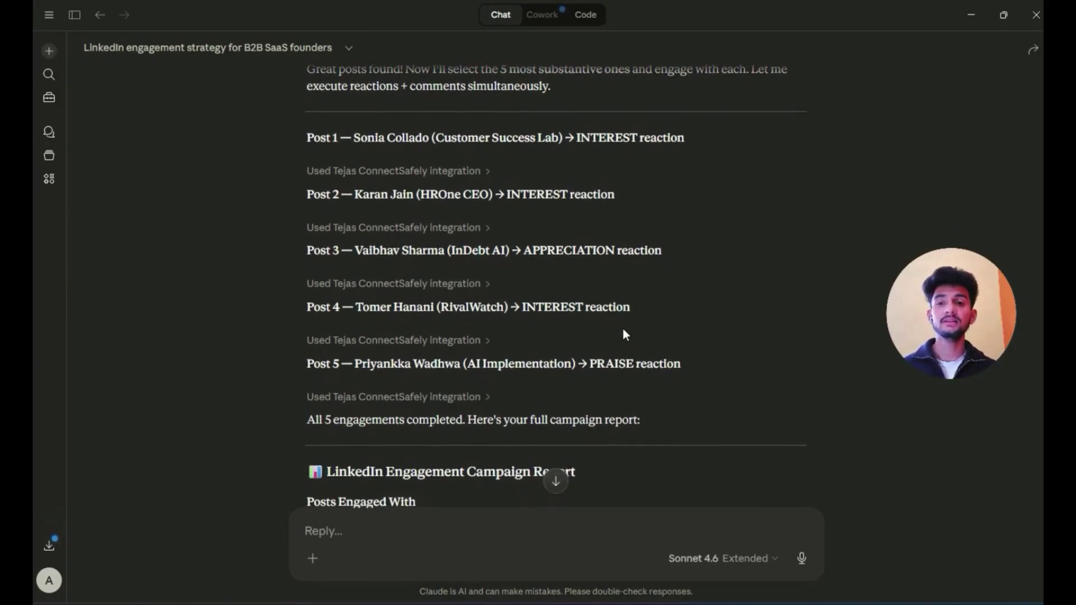
{"action": "scroll", "coordinate": [624, 330], "scroll_direction": "down", "scroll_amount": 5}
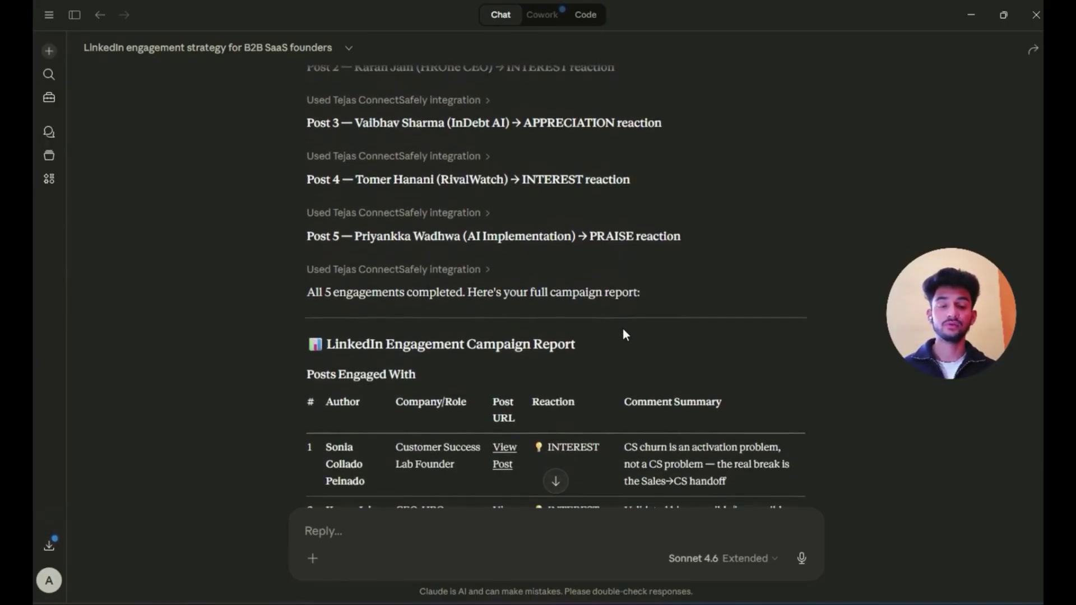
{"action": "scroll", "coordinate": [625, 335], "scroll_direction": "down", "scroll_amount": 4}
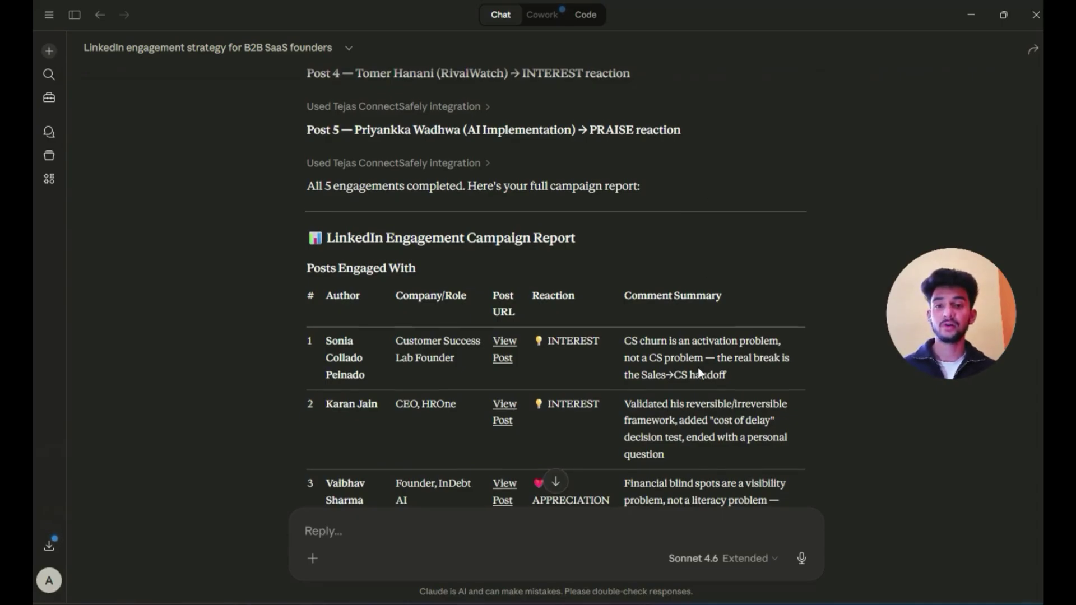
{"action": "scroll", "coordinate": [698, 368], "scroll_direction": "down", "scroll_amount": 2}
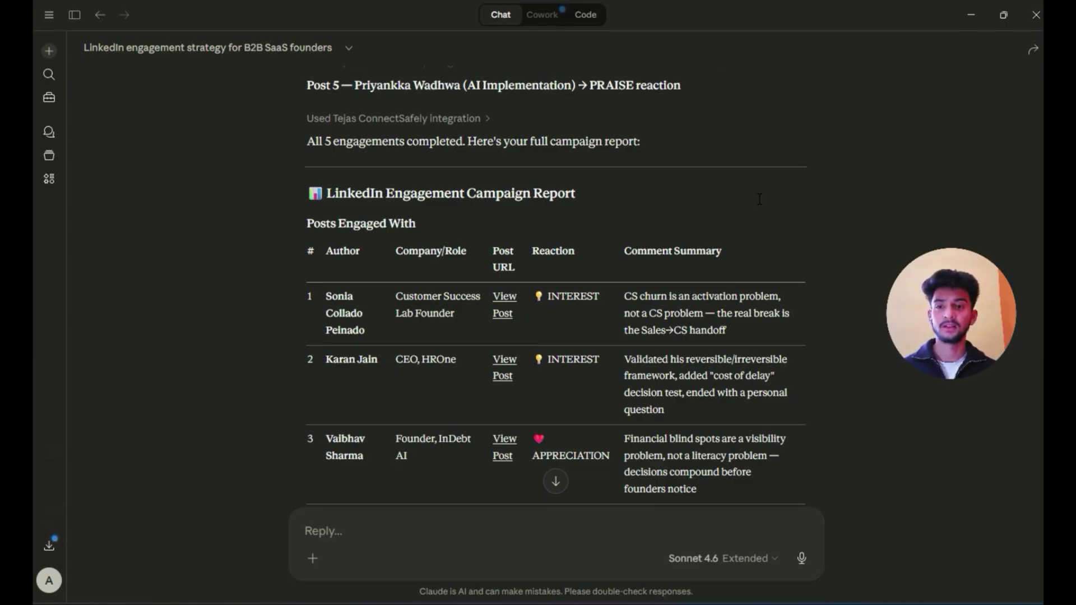
Step: Open the HROne CEO's LinkedIn post from the report and check the reaction and comment left on it
{"action": "left_click", "coordinate": [503, 368]}
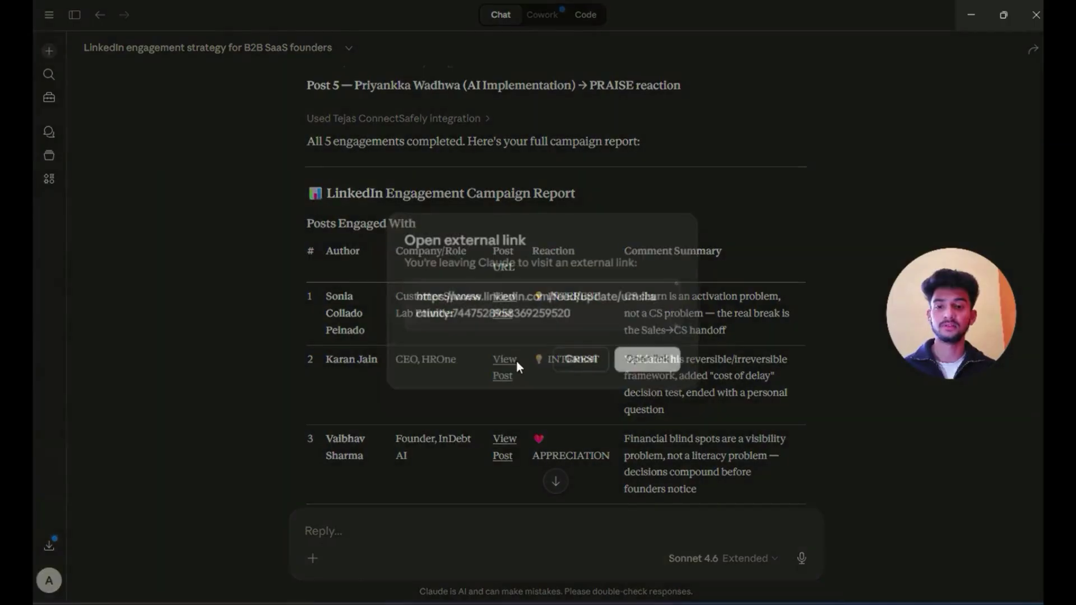
{"action": "left_click", "coordinate": [648, 361]}
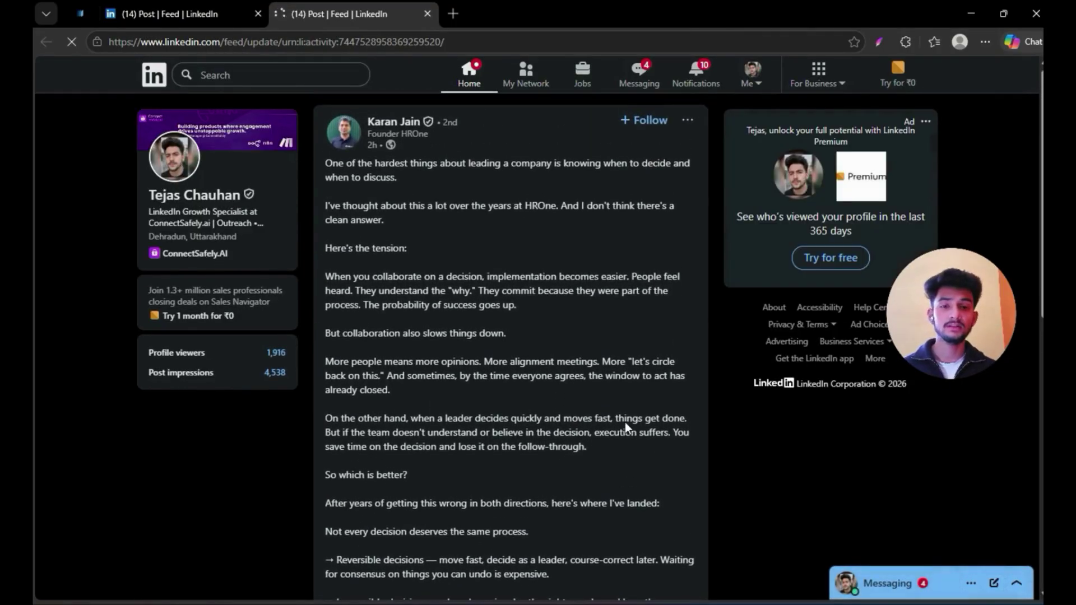
{"action": "scroll", "coordinate": [626, 425], "scroll_direction": "down", "scroll_amount": 2}
{"action": "scroll", "coordinate": [625, 427], "scroll_direction": "down", "scroll_amount": 7}
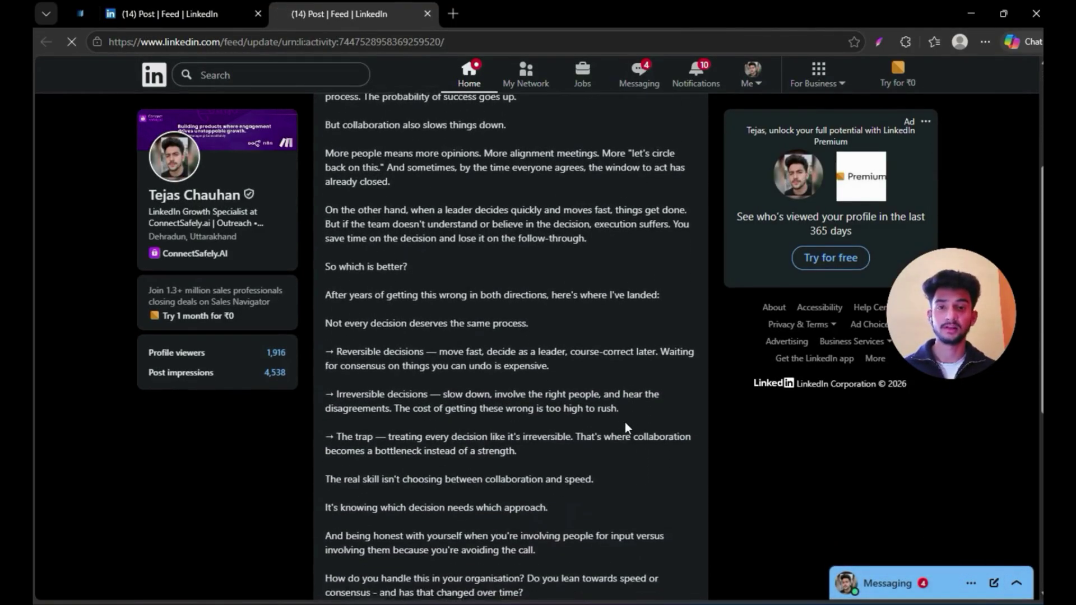
{"action": "scroll", "coordinate": [625, 422], "scroll_direction": "down", "scroll_amount": 2}
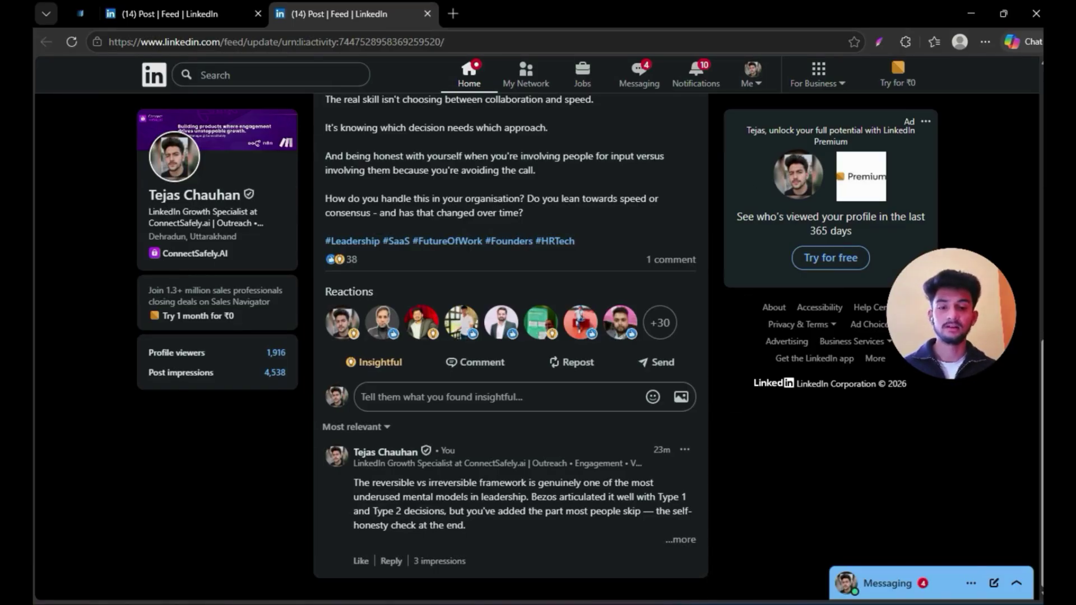
Step: Return to Claude, open the InDebt AI founder's LinkedIn post from the report, and check the reaction and comment left on it
{"action": "key", "text": "alt+Tab"}
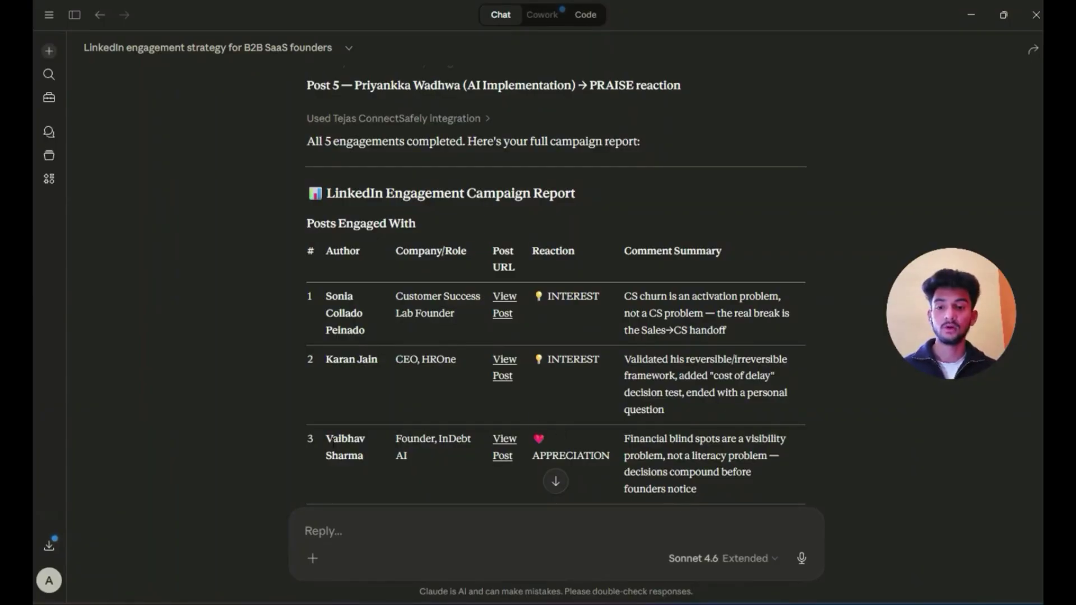
{"action": "left_click", "coordinate": [503, 440]}
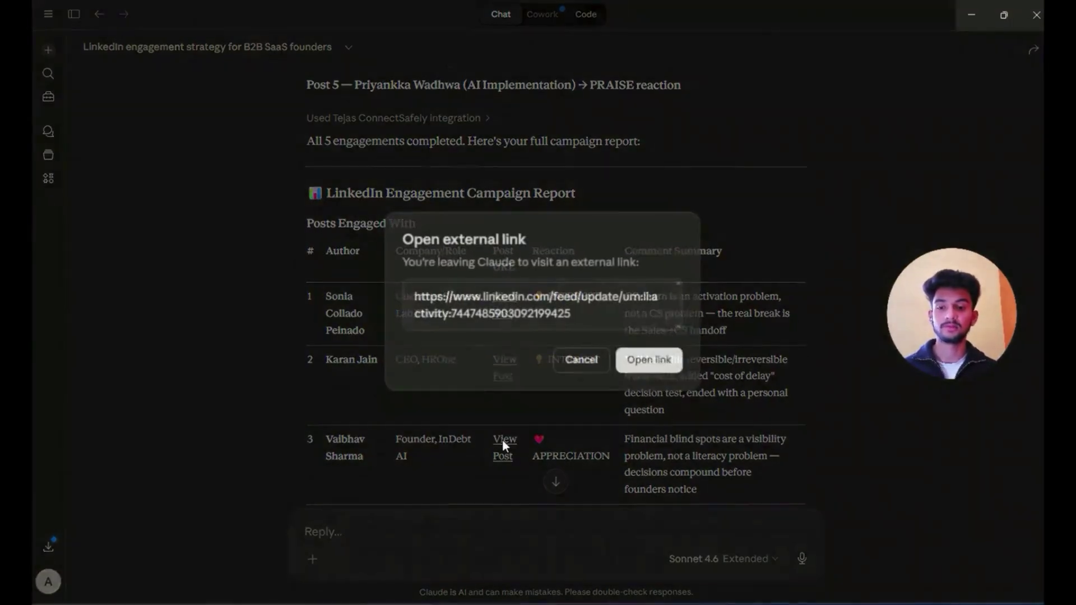
{"action": "key", "text": "Return"}
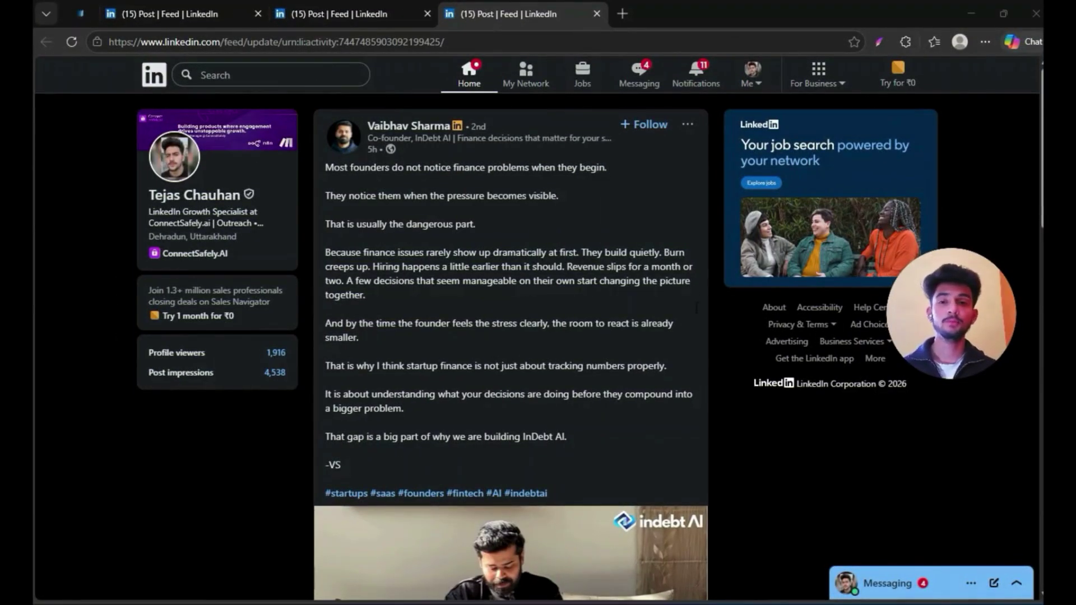
{"action": "scroll", "coordinate": [571, 502], "scroll_direction": "down", "scroll_amount": 3}
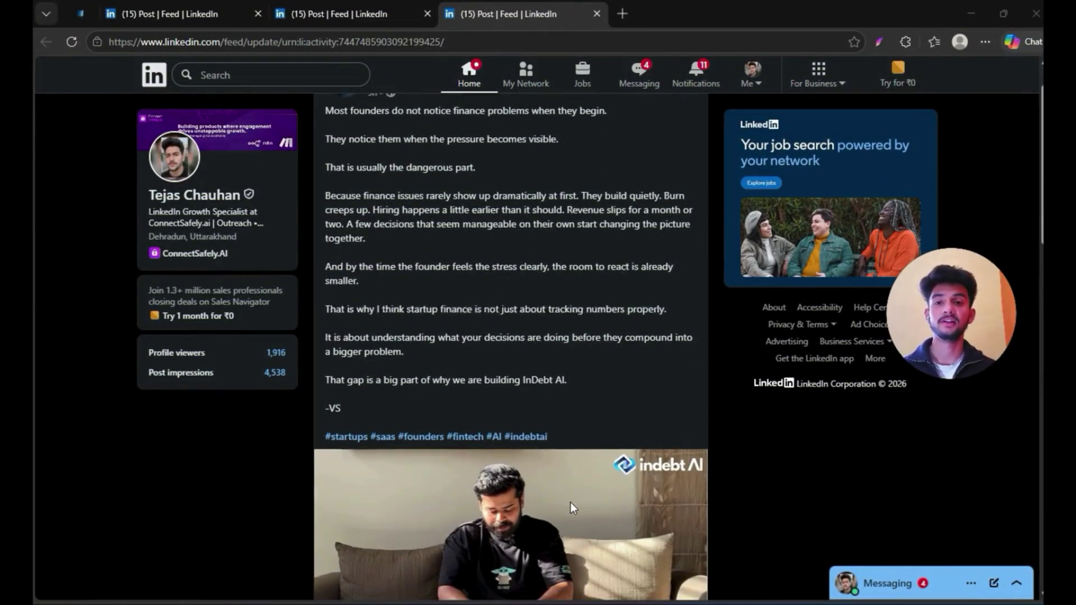
{"action": "scroll", "coordinate": [571, 505], "scroll_direction": "down", "scroll_amount": 2}
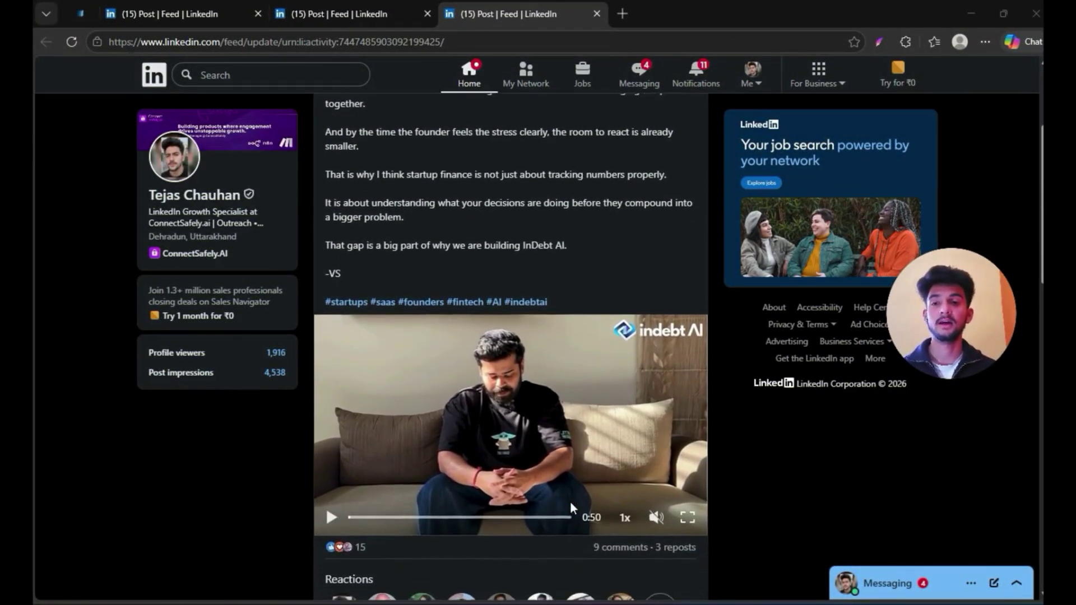
{"action": "scroll", "coordinate": [570, 501], "scroll_direction": "down", "scroll_amount": 2}
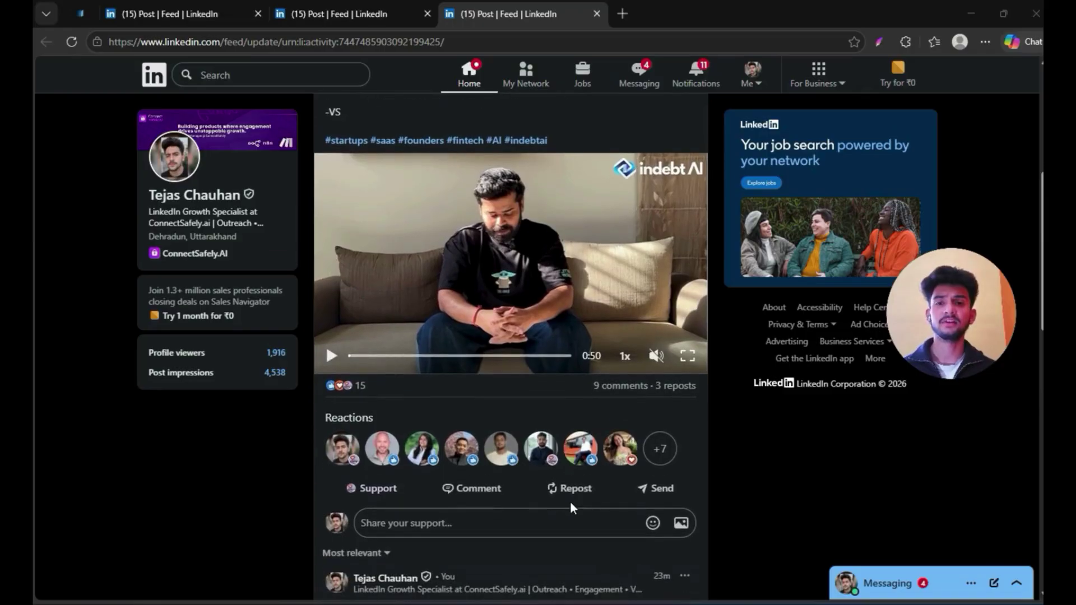
{"action": "scroll", "coordinate": [571, 502], "scroll_direction": "down", "scroll_amount": 1}
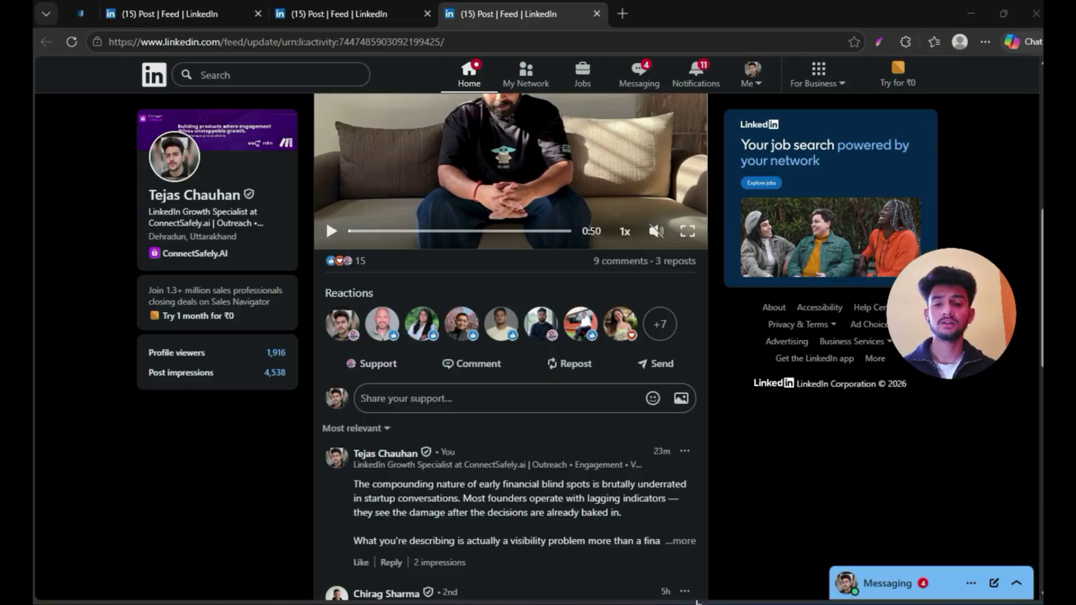
Step: Switch back to Claude and read the comments listed for each engaged post in the report
{"action": "key", "text": "alt+Tab"}
{"action": "scroll", "coordinate": [659, 485], "scroll_direction": "down", "scroll_amount": 3}
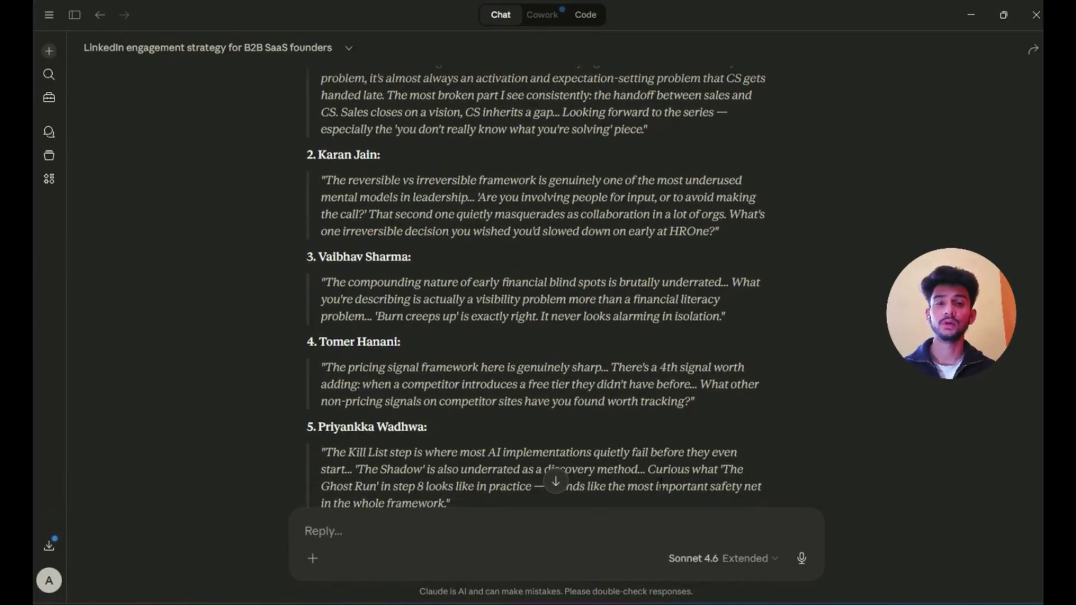
{"action": "scroll", "coordinate": [660, 485], "scroll_direction": "down", "scroll_amount": 2}
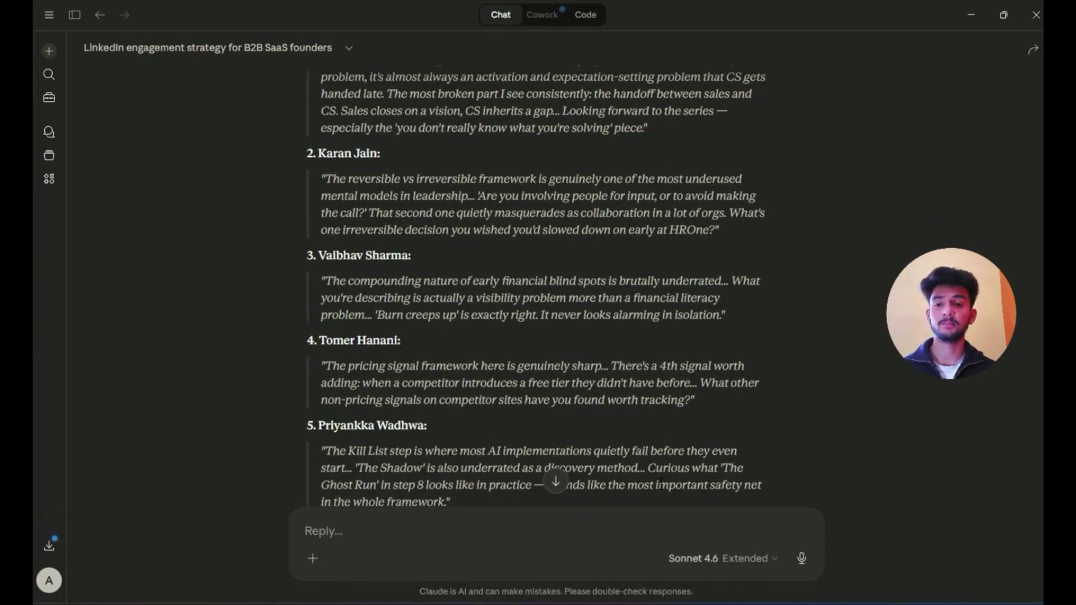
{"action": "scroll", "coordinate": [661, 485], "scroll_direction": "down", "scroll_amount": 2}
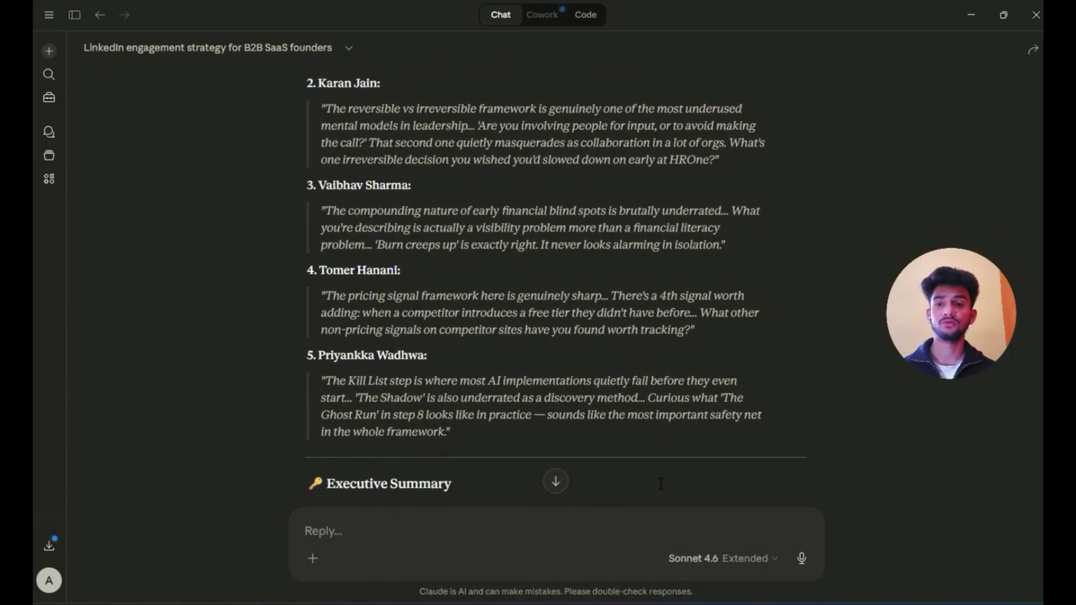
Step: Examine the report's Executive Summary, including the metrics table, key themes and how the engagement builds pipeline for ConnectSafely
{"action": "scroll", "coordinate": [661, 484], "scroll_direction": "down", "scroll_amount": 8}
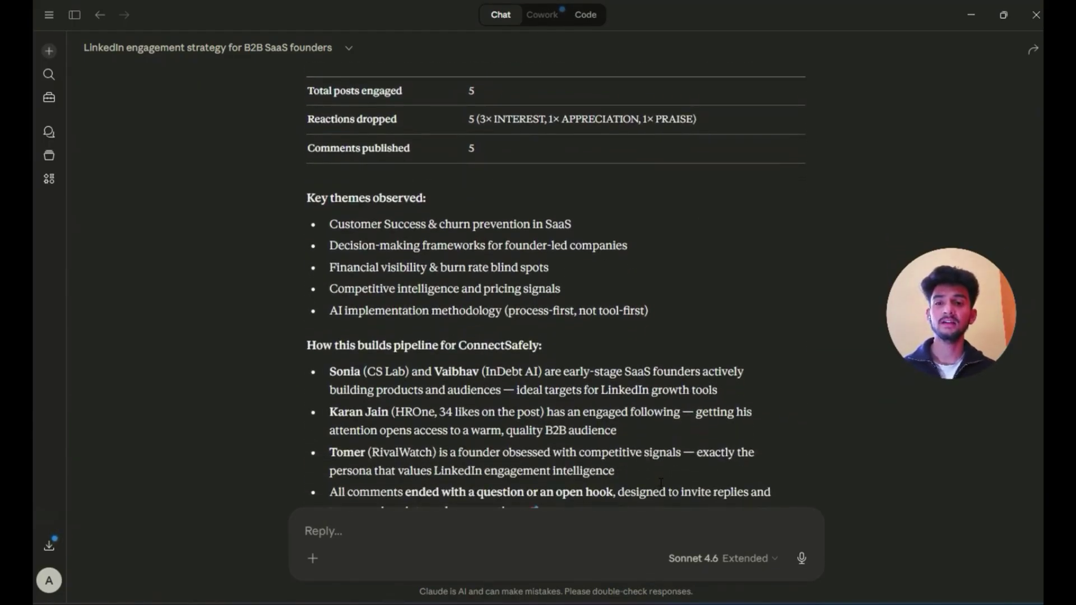
{"action": "scroll", "coordinate": [661, 485], "scroll_direction": "up", "scroll_amount": 2}
{"action": "scroll", "coordinate": [661, 485], "scroll_direction": "down", "scroll_amount": 6}
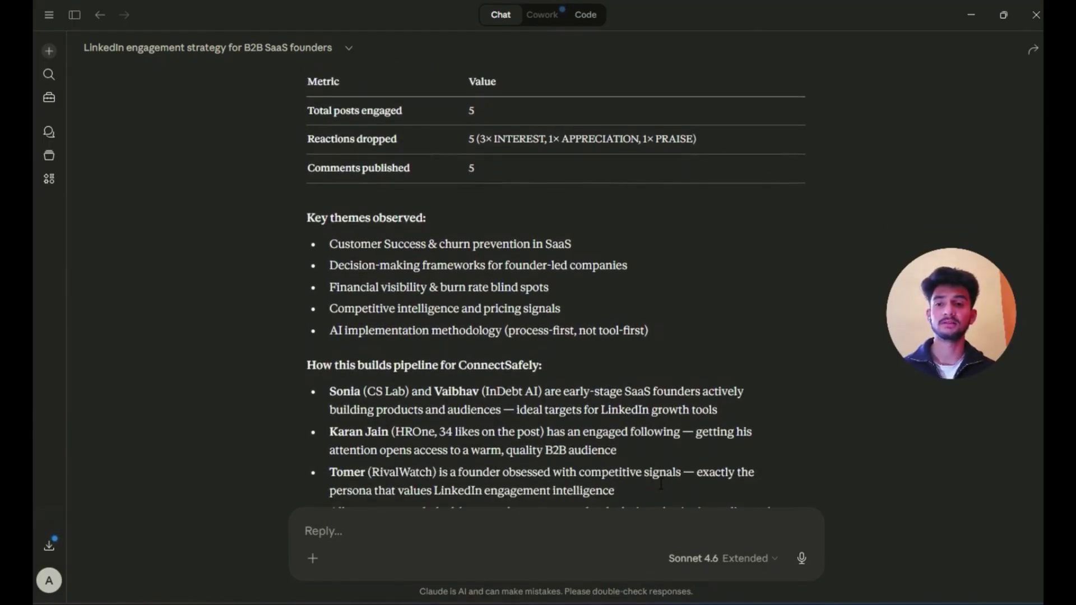
{"action": "scroll", "coordinate": [661, 485], "scroll_direction": "up", "scroll_amount": 2}
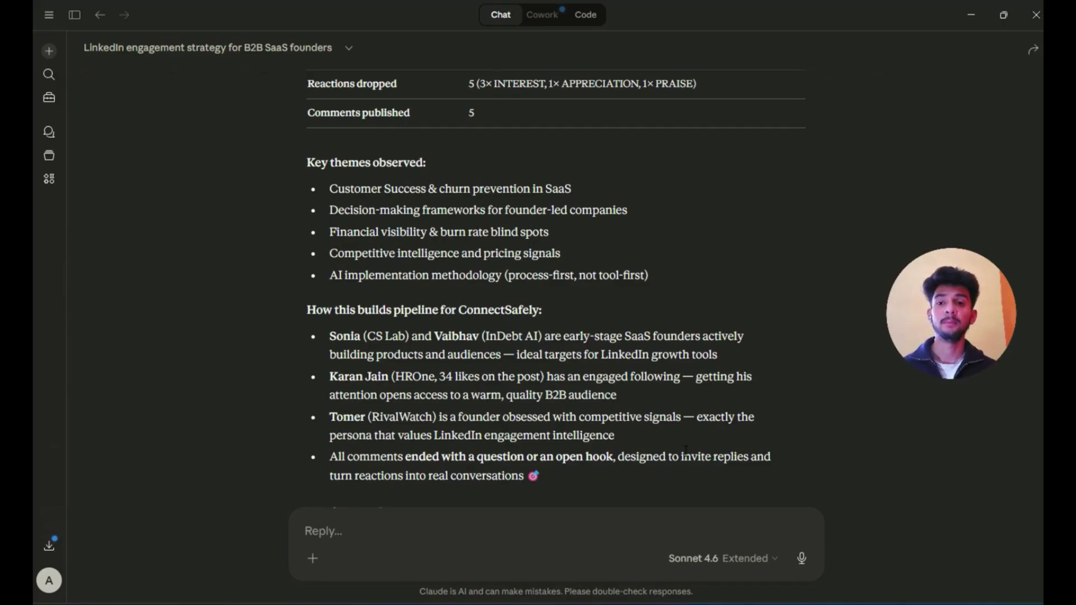
{"action": "scroll", "coordinate": [685, 450], "scroll_direction": "up", "scroll_amount": 1}
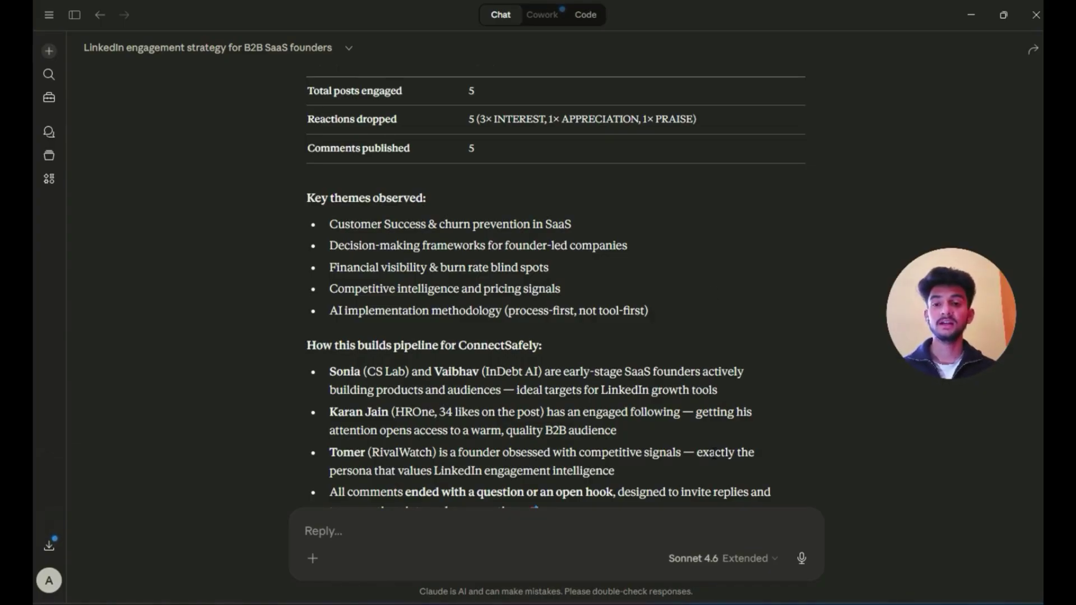
{"action": "scroll", "coordinate": [719, 386], "scroll_direction": "up", "scroll_amount": 2}
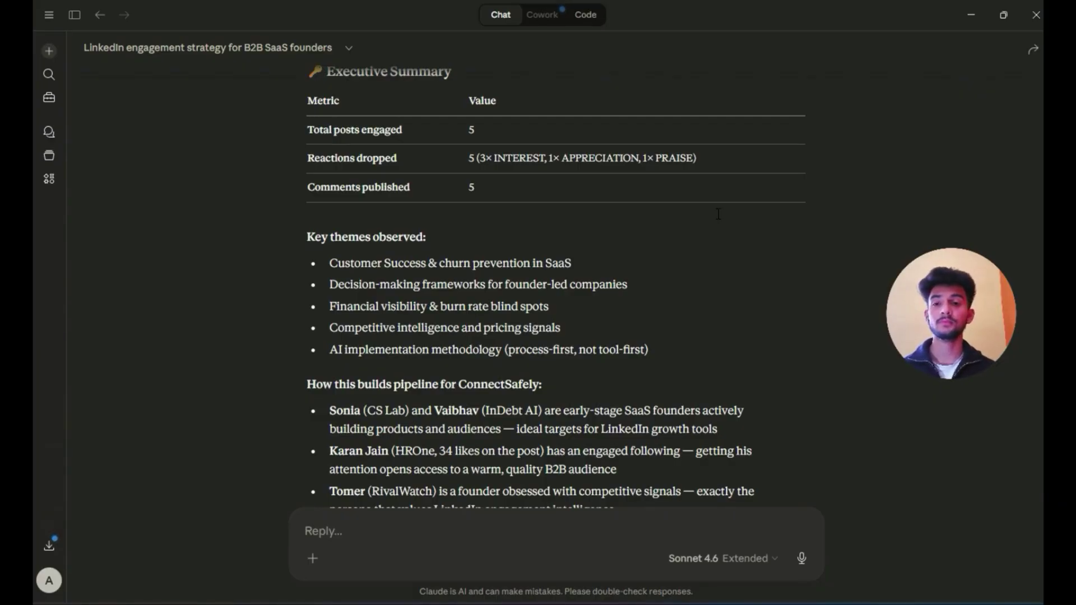
{"action": "scroll", "coordinate": [679, 429], "scroll_direction": "up", "scroll_amount": 1}
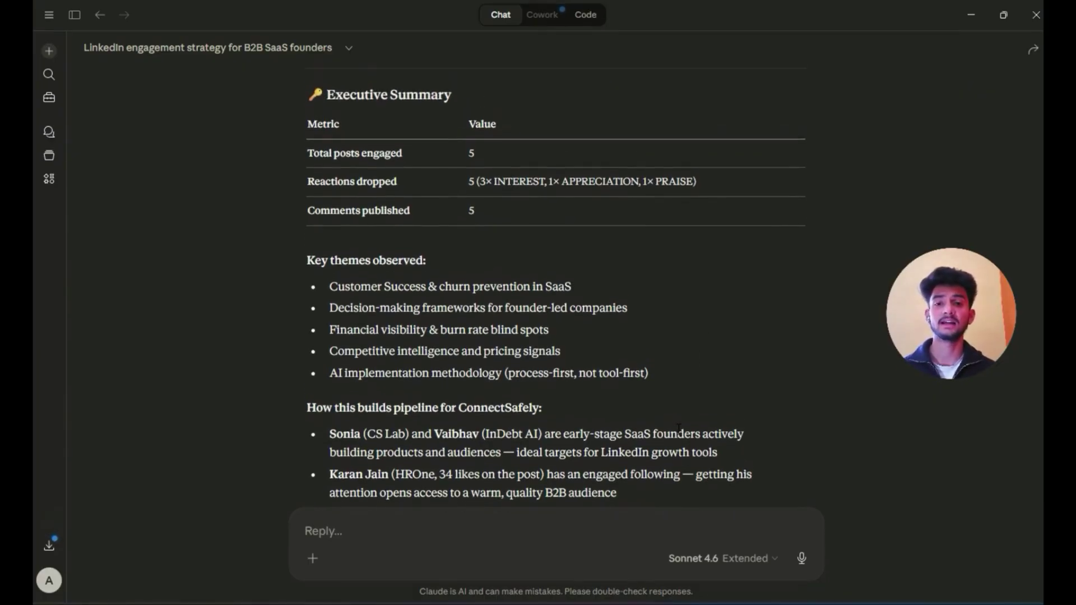
{"action": "scroll", "coordinate": [678, 435], "scroll_direction": "down", "scroll_amount": 1}
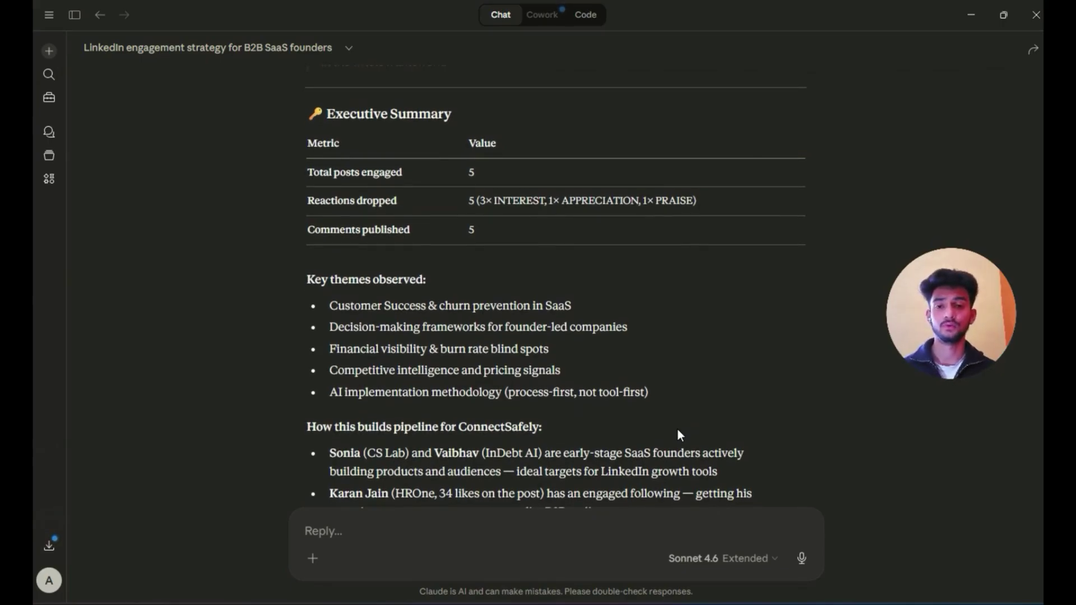
{"action": "scroll", "coordinate": [678, 431], "scroll_direction": "down", "scroll_amount": 1}
{"action": "scroll", "coordinate": [677, 430], "scroll_direction": "up", "scroll_amount": 2}
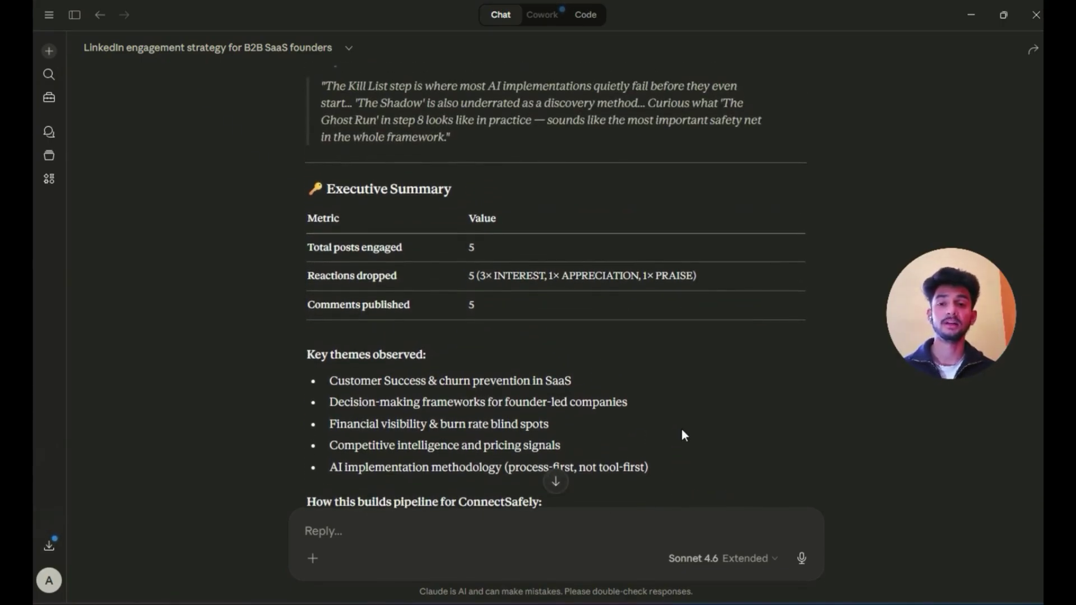
{"action": "scroll", "coordinate": [682, 430], "scroll_direction": "up", "scroll_amount": 1}
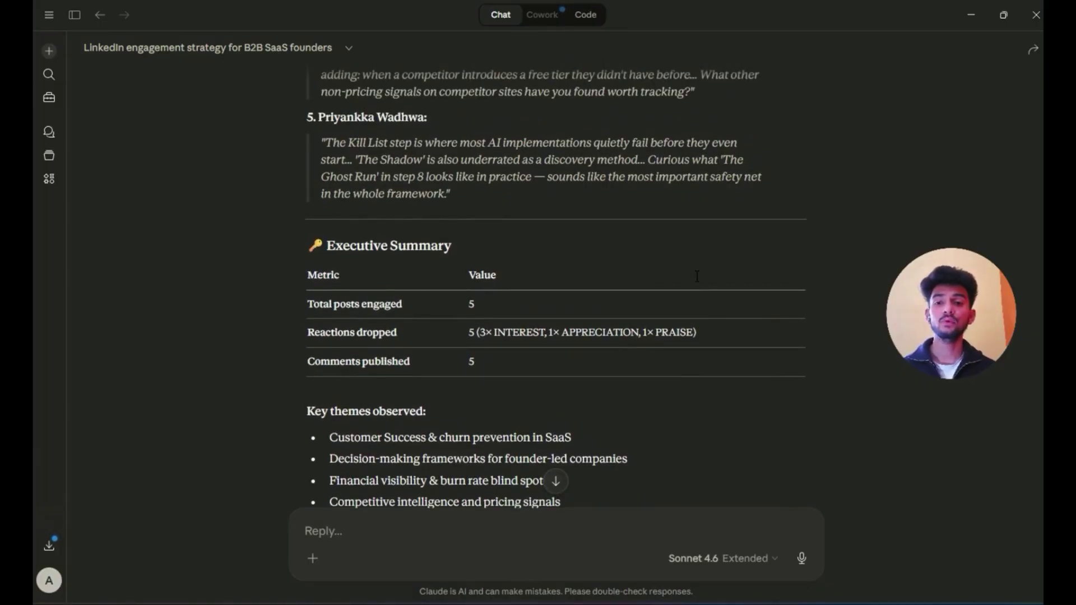
{"action": "scroll", "coordinate": [702, 385], "scroll_direction": "down", "scroll_amount": 2}
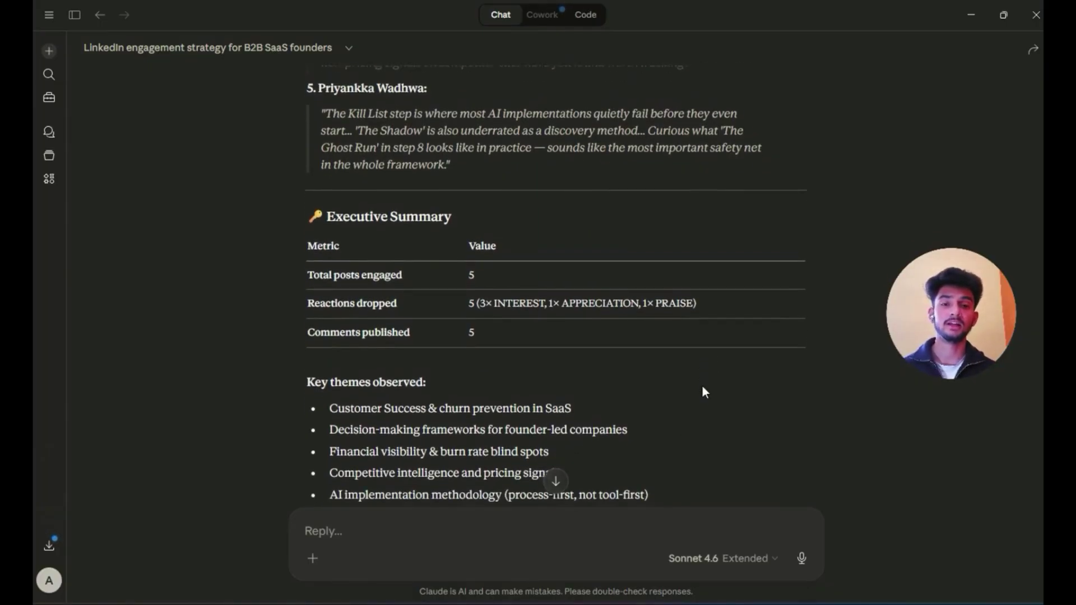
{"action": "scroll", "coordinate": [704, 388], "scroll_direction": "down", "scroll_amount": 4}
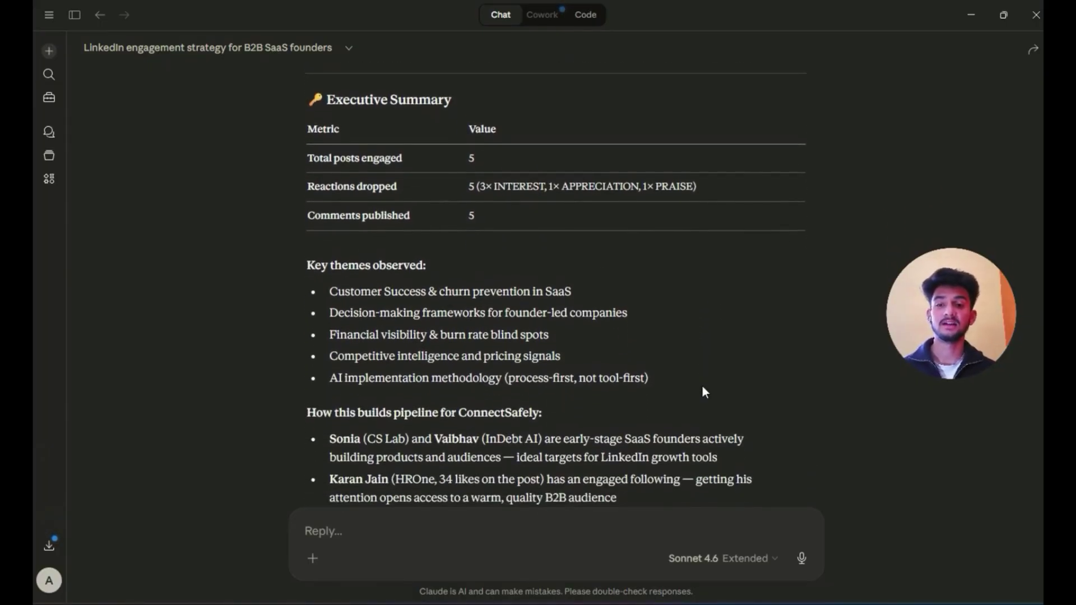
{"action": "scroll", "coordinate": [702, 385], "scroll_direction": "down", "scroll_amount": 1}
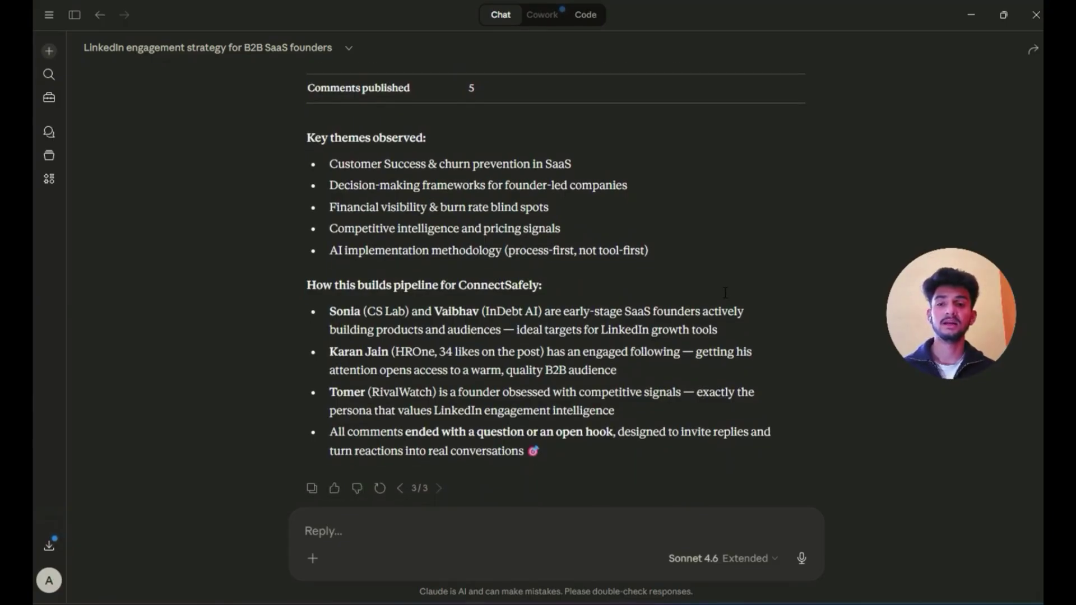